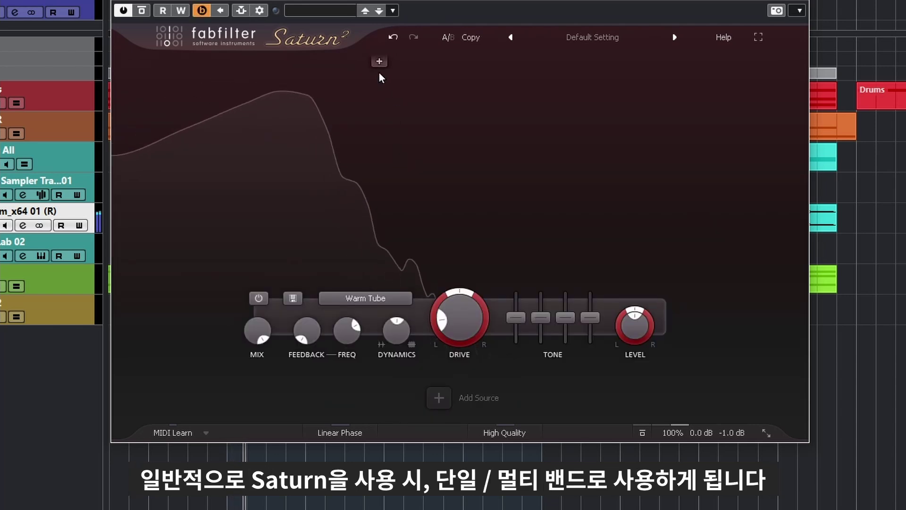
Step: Split the spectrum into two bands and raise the Drive of both, with Band 1's Drive at about 61%
left_click(357, 63)
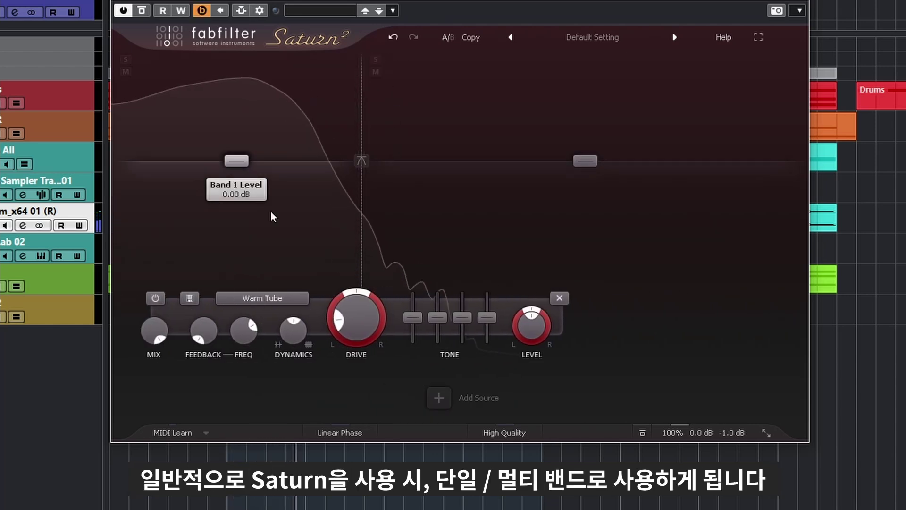
left_click(580, 161)
left_click_drag(574, 321, 631, 227)
left_click(218, 166)
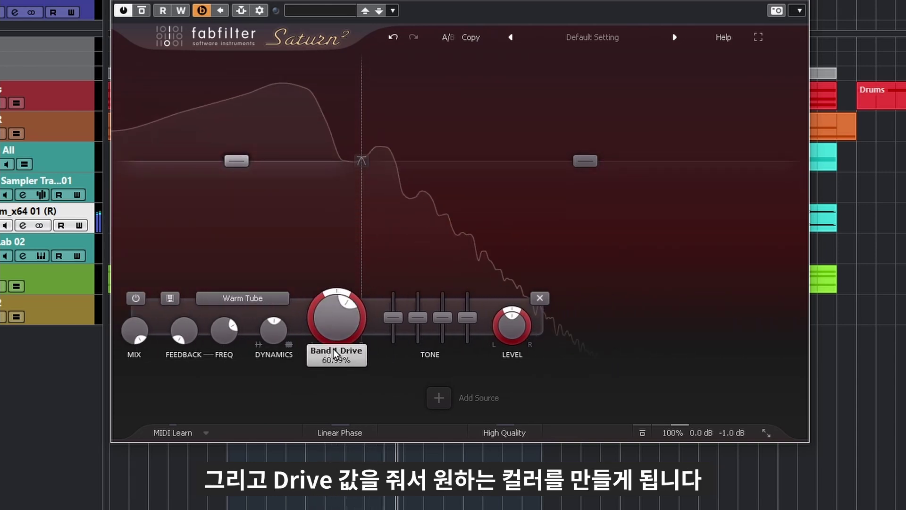
Step: Add an envelope follower as a modulation source and adjust its attack and release for a short release
left_click(438, 397)
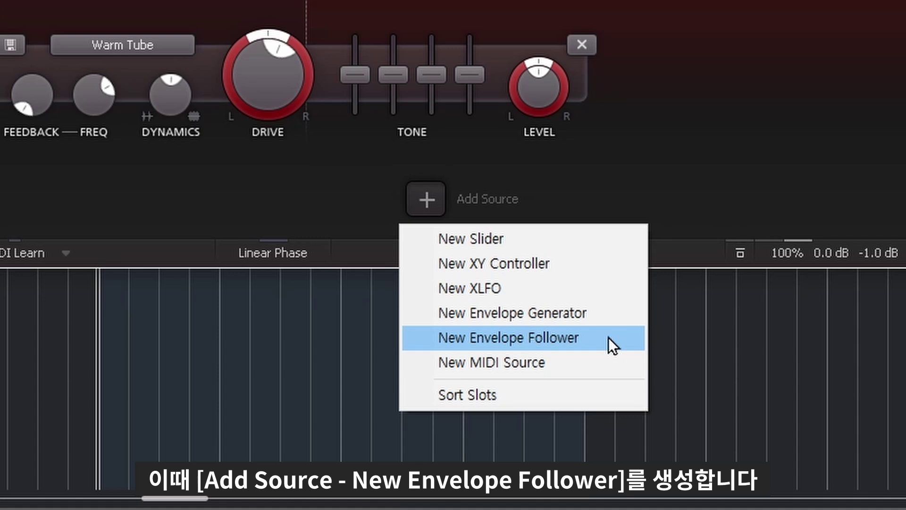
left_click(608, 337)
left_click_drag(444, 363, 292, 81)
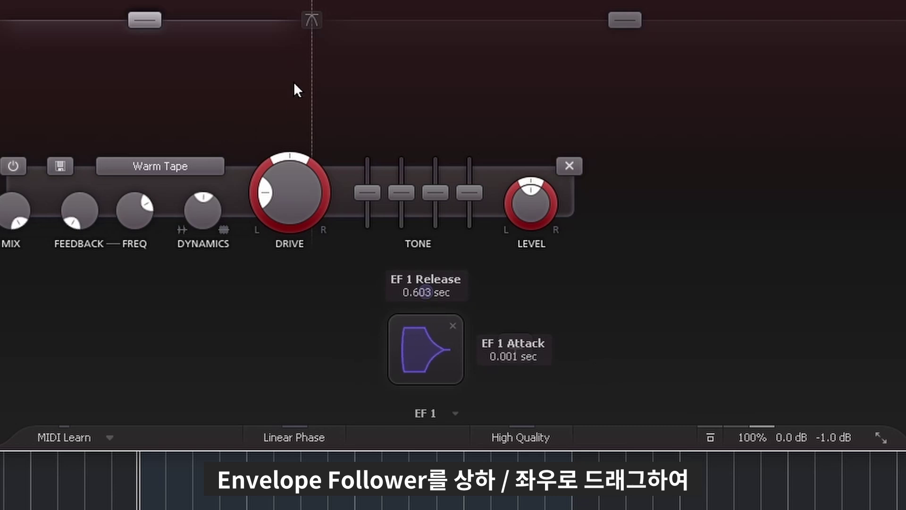
left_click_drag(284, 280, 236, 36)
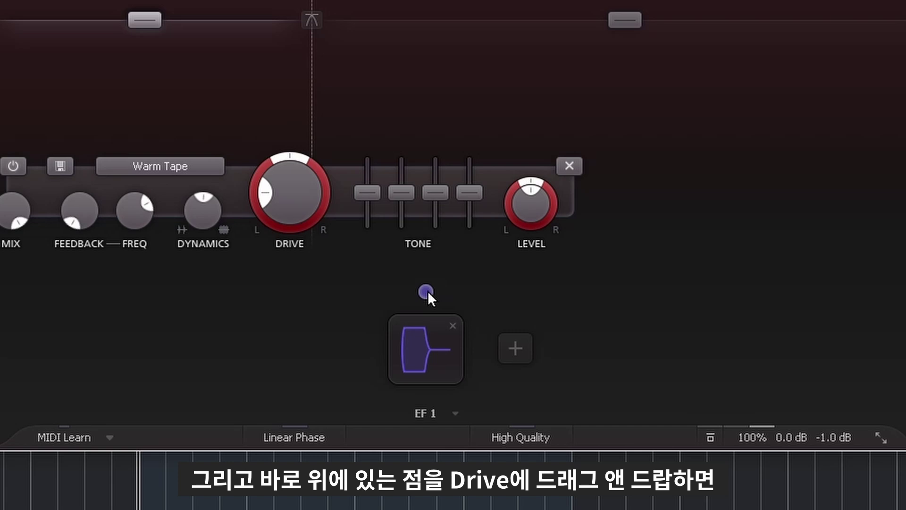
Step: Assign the envelope follower EF 1 to the Drive of Band 1 and the Drive of Band 2
left_click_drag(427, 291, 291, 198)
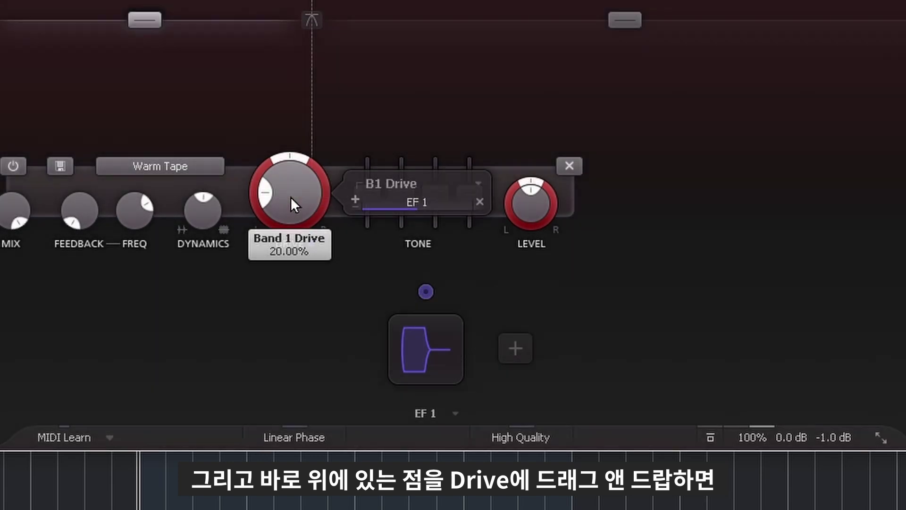
left_click(632, 22)
left_click_drag(425, 290, 624, 204)
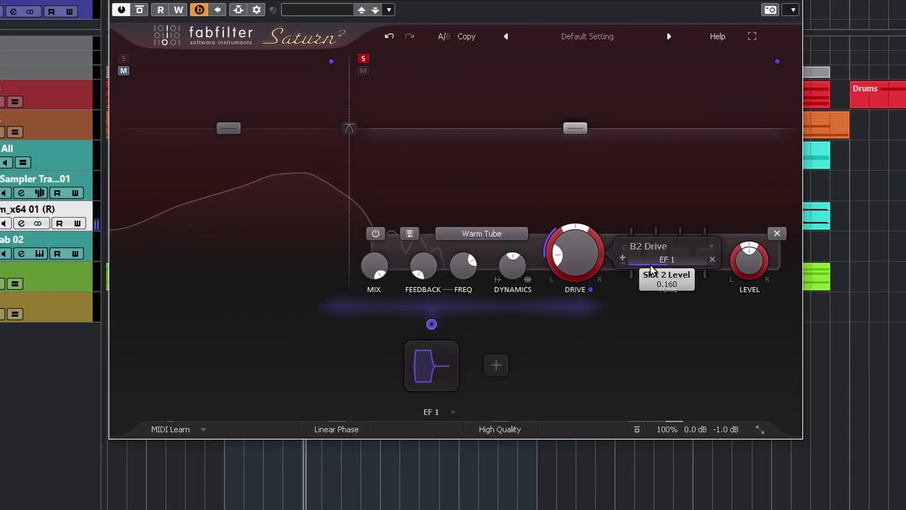
Step: Raise the EF 1 modulation amount on Band 2's Drive and disable all modulation of that Drive
left_click_drag(679, 268, 705, 275)
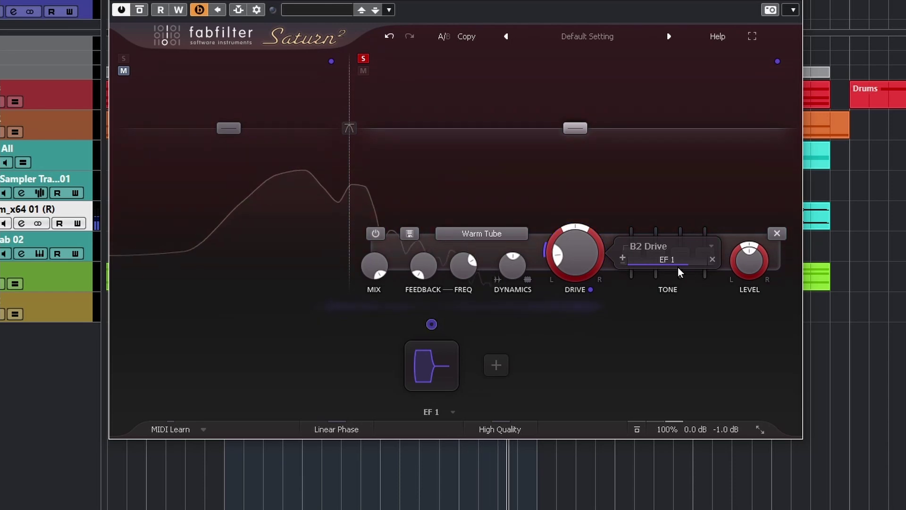
right_click(705, 251)
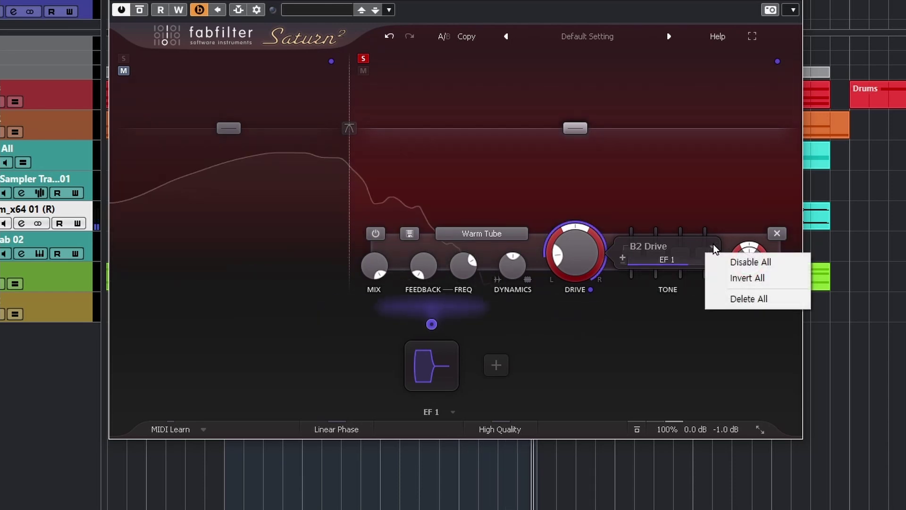
left_click(745, 261)
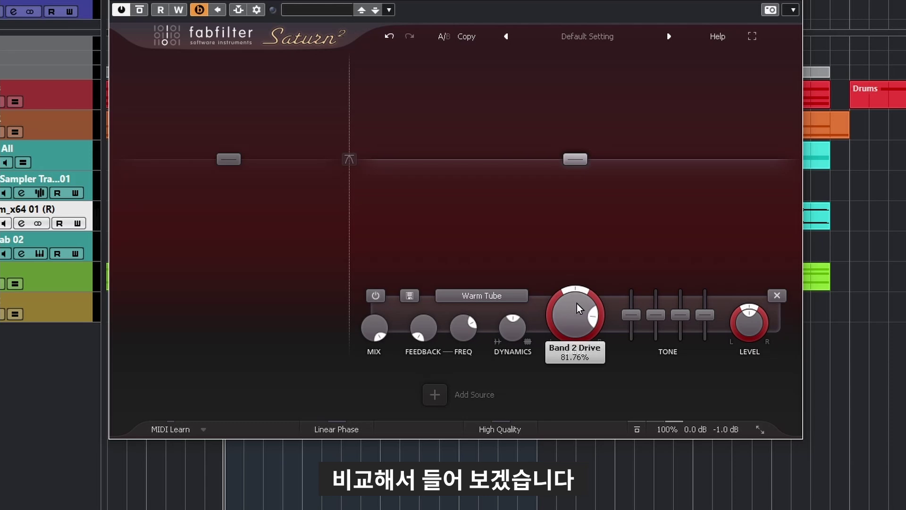
Step: Play the loop and compare the bypassed original, the plain Drive version B and the envelope-follower version A
left_click(139, 9)
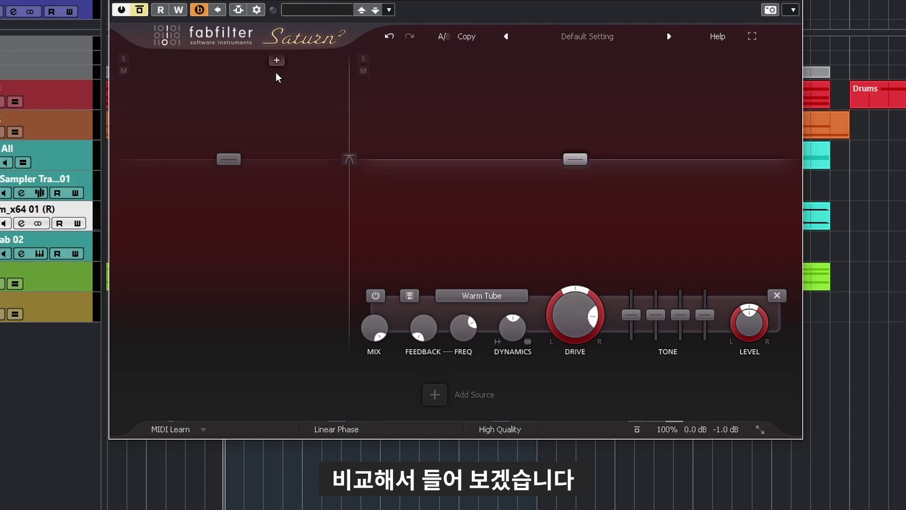
key("space")
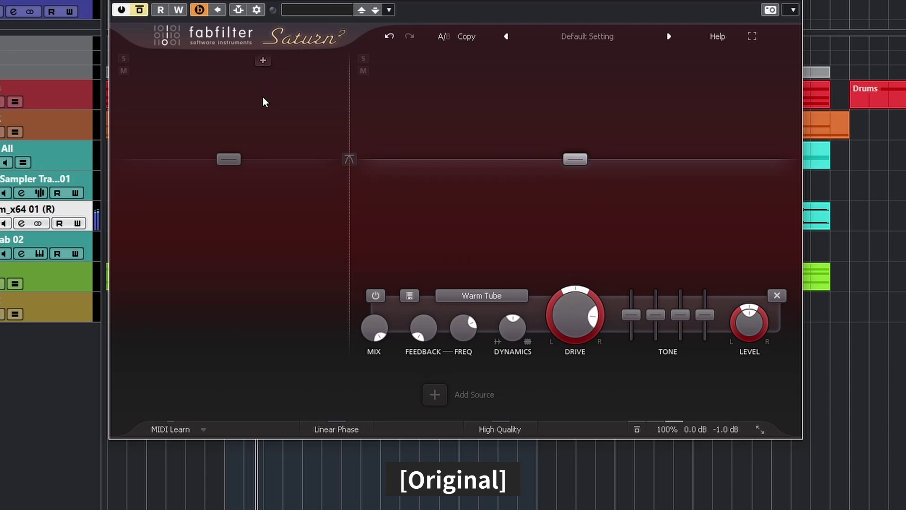
left_click(139, 12)
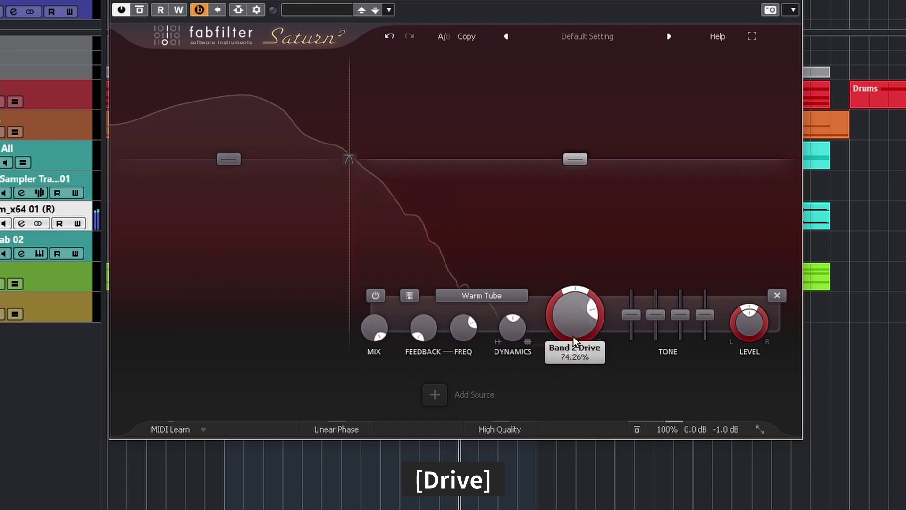
left_click(196, 12)
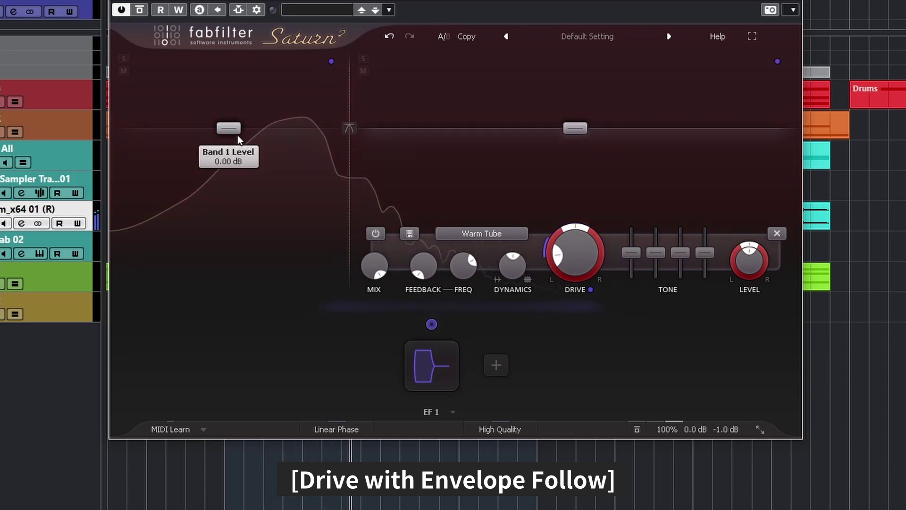
mouse_move(234, 133)
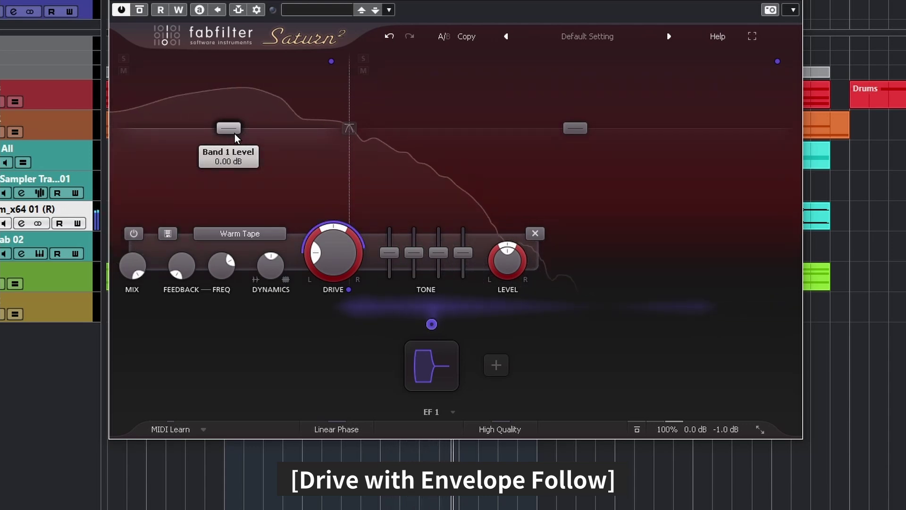
Step: Switch to version B and adjust the Drive of Band 1 and Band 2 higher
left_click(200, 14)
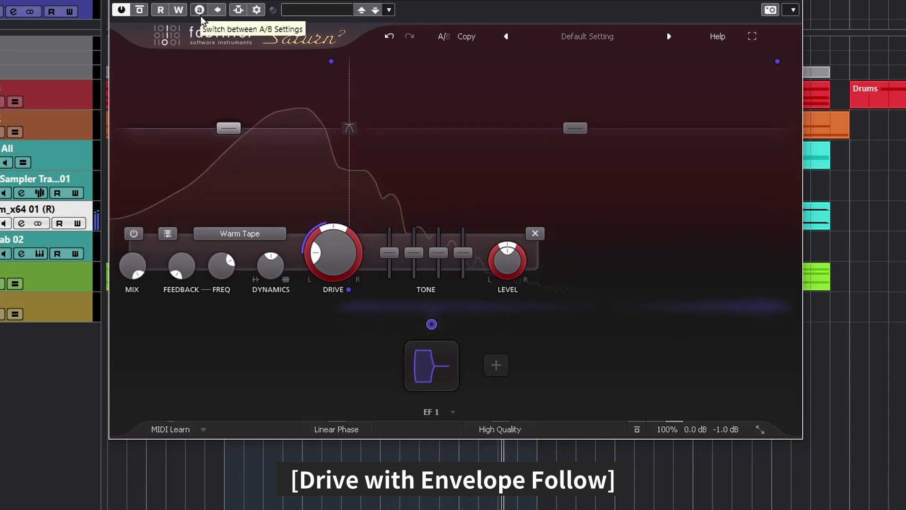
mouse_move(234, 158)
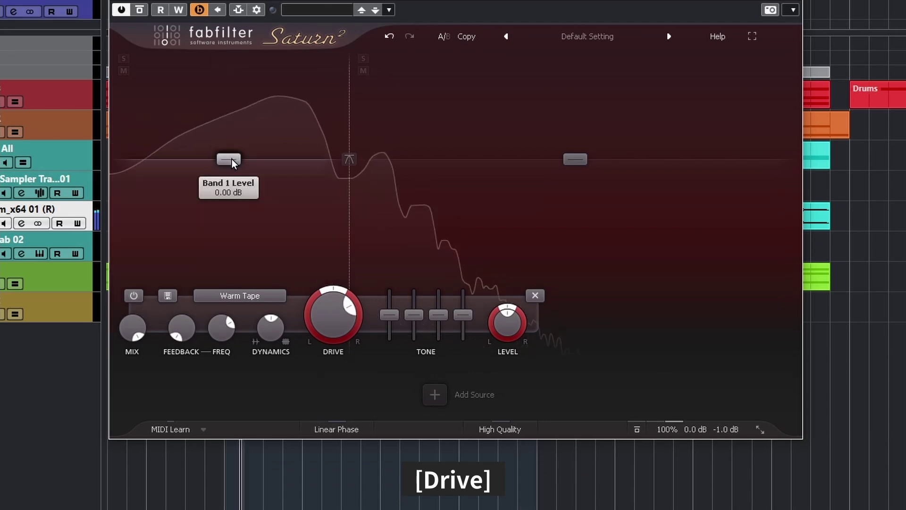
left_click_drag(330, 319, 338, 294)
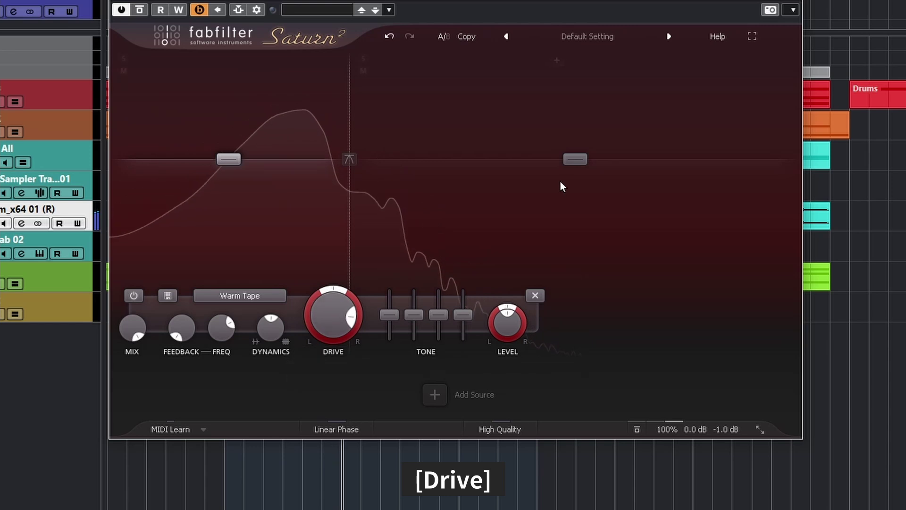
left_click(574, 163)
left_click_drag(578, 312, 590, 292)
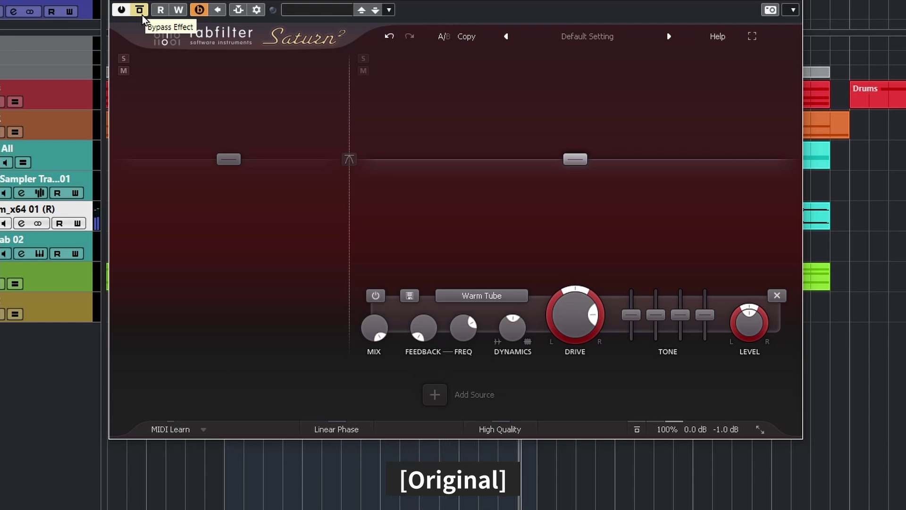
Step: Turn off the bypass, compare both bands in version B with the envelope-follower version A, and stop playback
left_click(141, 14)
left_click(228, 159)
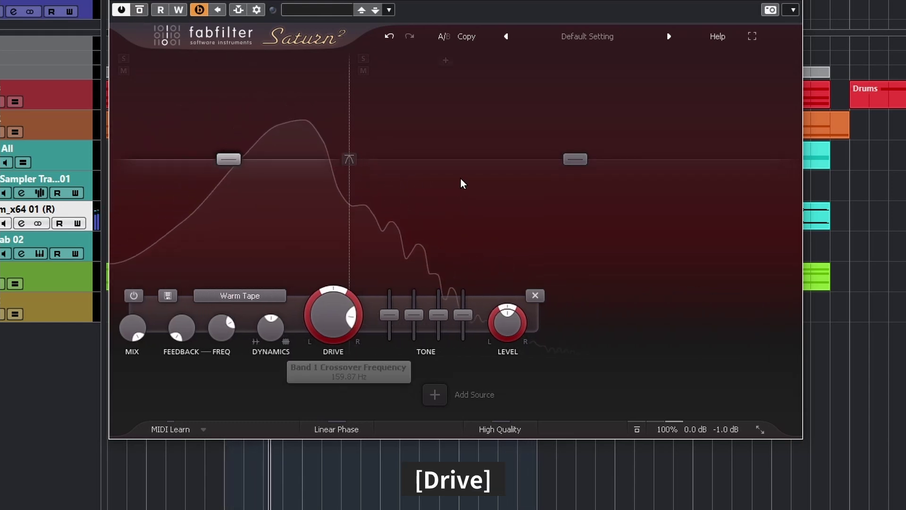
left_click(582, 163)
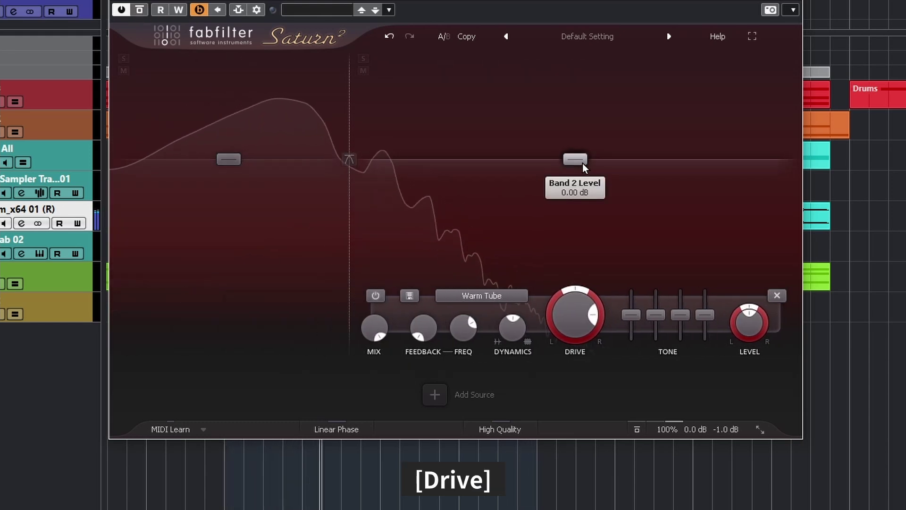
left_click(204, 13)
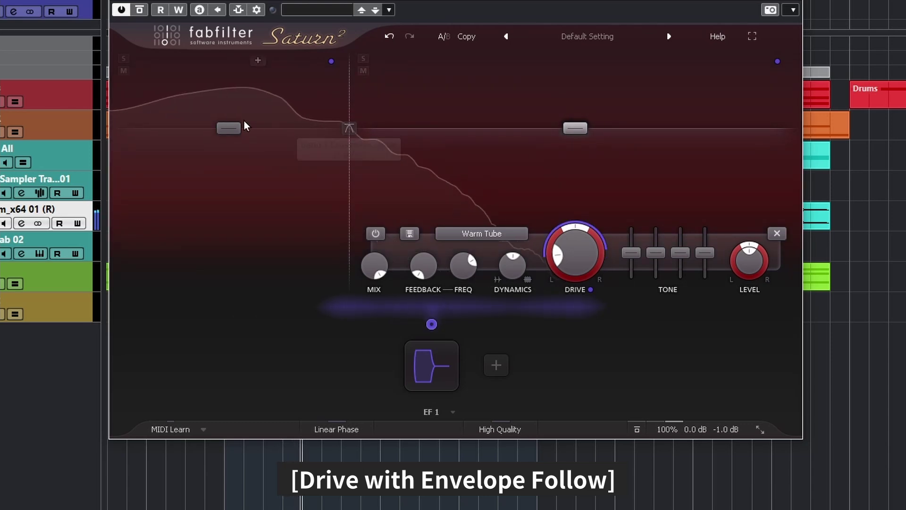
left_click(222, 122)
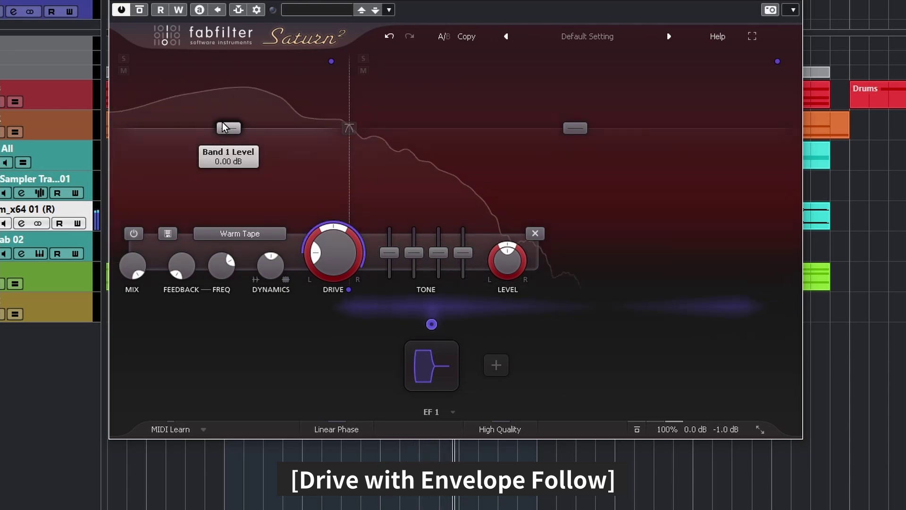
left_click(574, 128)
key("space")
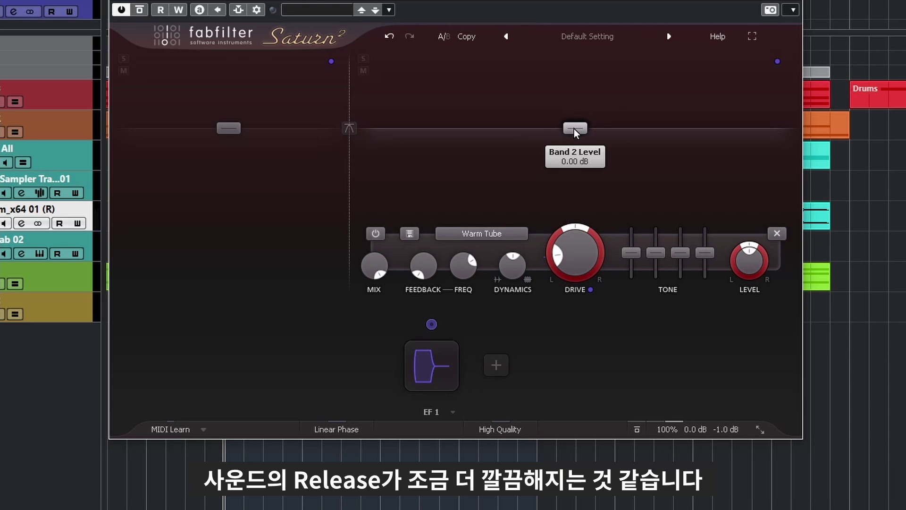
Step: Assign EF 1 to Band 1's crossover frequency at a level of about 0.3, and to its Feedback, Dynamics and Treble
left_click_drag(432, 324, 353, 191)
left_click_drag(447, 182, 462, 183)
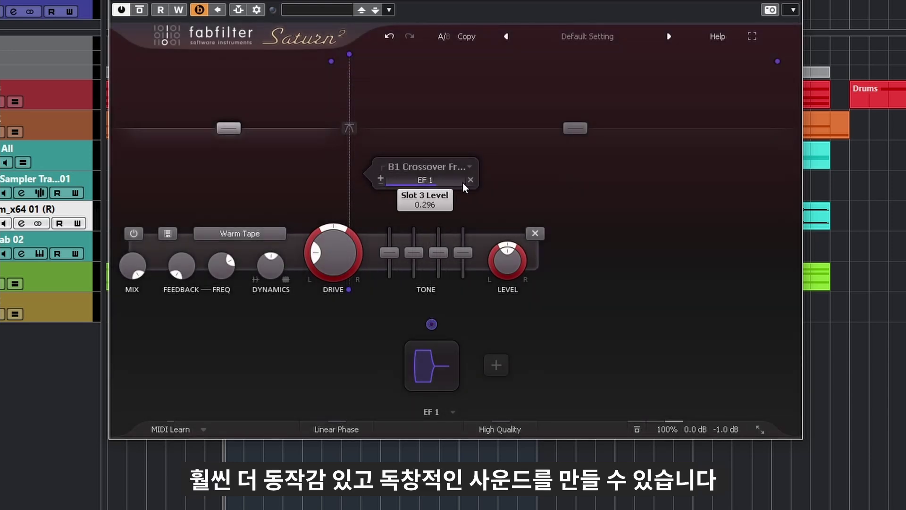
left_click_drag(430, 323, 190, 268)
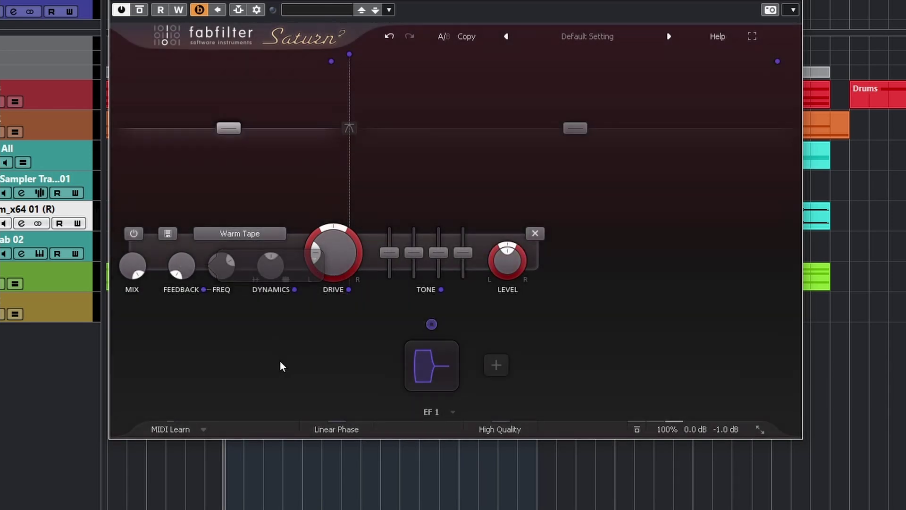
Step: Lower the EF 1 amount on Band 1's crossover frequency during playback and show the list of EF 1 targets
key("space")
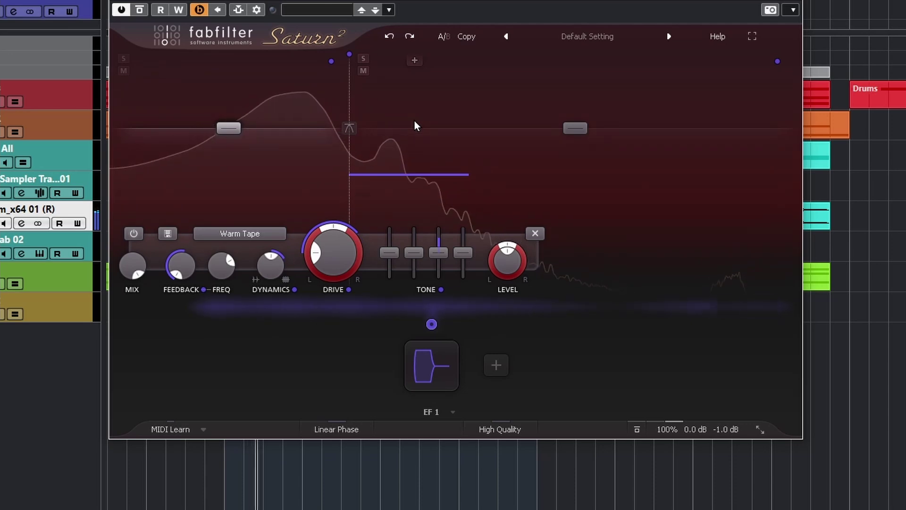
mouse_move(353, 176)
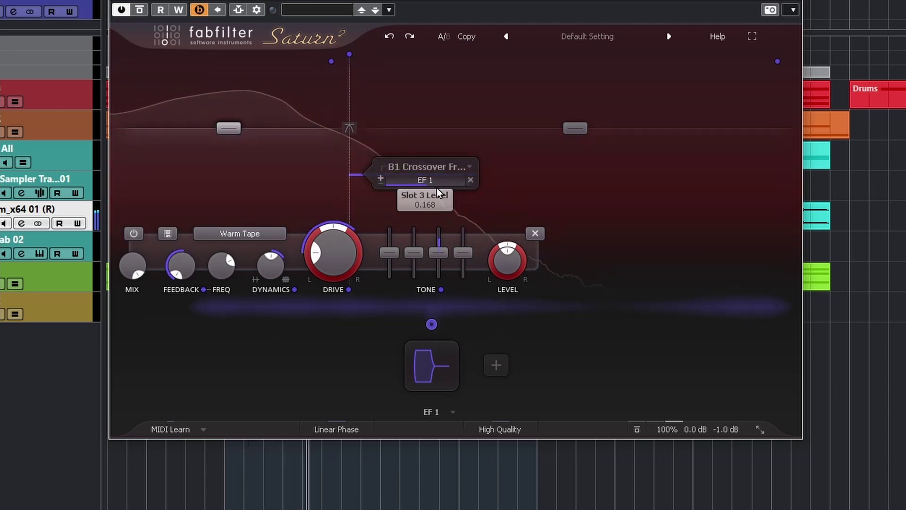
left_click_drag(415, 186, 366, 221)
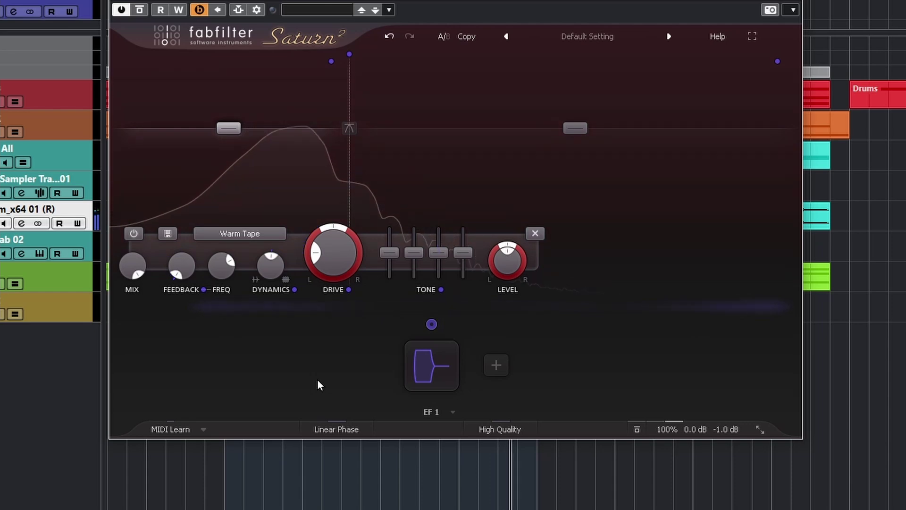
mouse_move(431, 325)
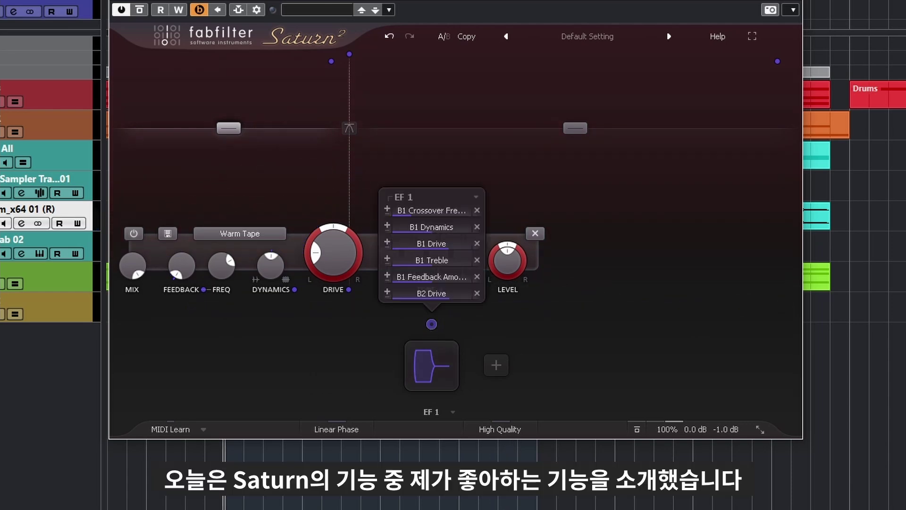